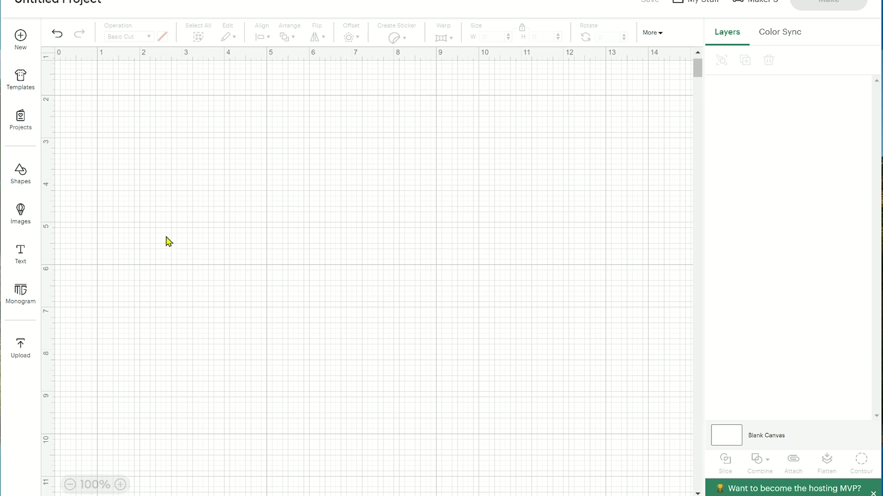
# Step: Add a text object and replace its placeholder word with LAINEY in capitals
pyautogui.click(19, 263)
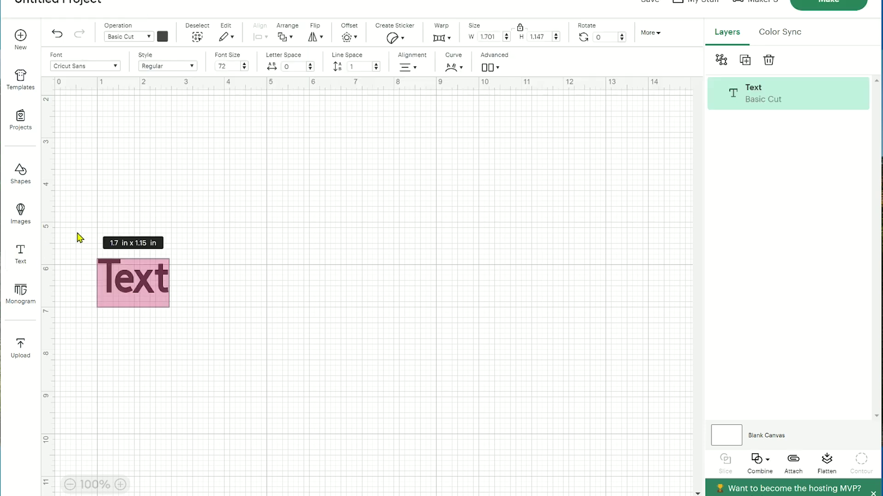
pyautogui.click(140, 280)
pyautogui.doubleClick(140, 280)
pyautogui.write('Laineyu')
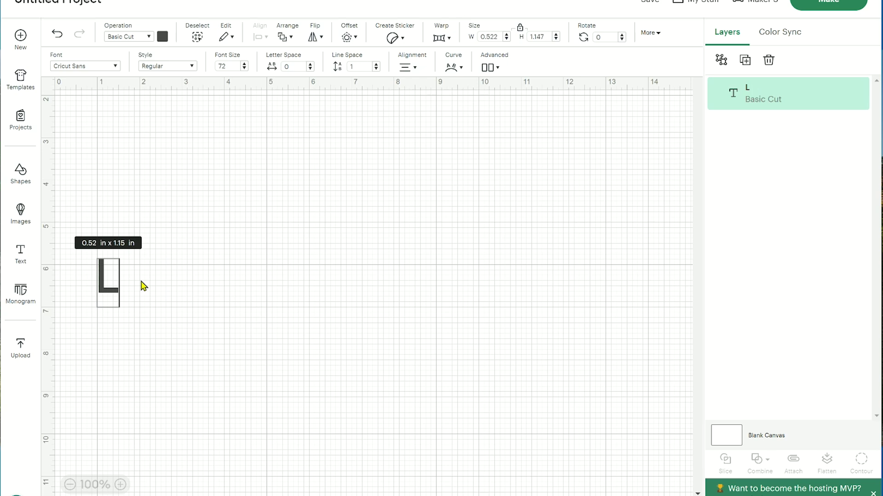
pyautogui.press('BackSpace')
pyautogui.press('BackSpace')
pyautogui.press('BackSpace')
pyautogui.press('BackSpace')
pyautogui.press('BackSpace')
pyautogui.press('BackSpace')
pyautogui.press('BackSpace')
pyautogui.write('LAINEY')
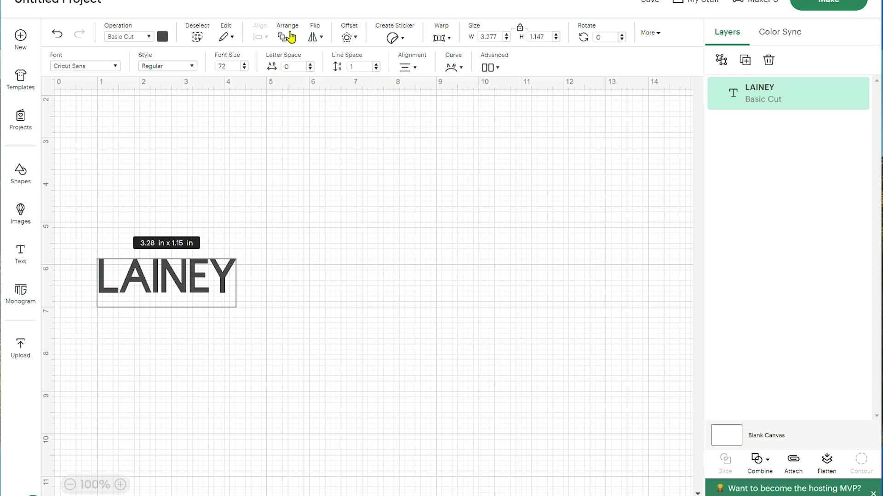
# Step: Increase LAINEY's Letter Space to 2.5
pyautogui.click(310, 64)
pyautogui.click(311, 64)
pyautogui.click(310, 65)
pyautogui.click(310, 65)
pyautogui.click(310, 65)
pyautogui.click(310, 65)
pyautogui.click(310, 64)
pyautogui.click(310, 64)
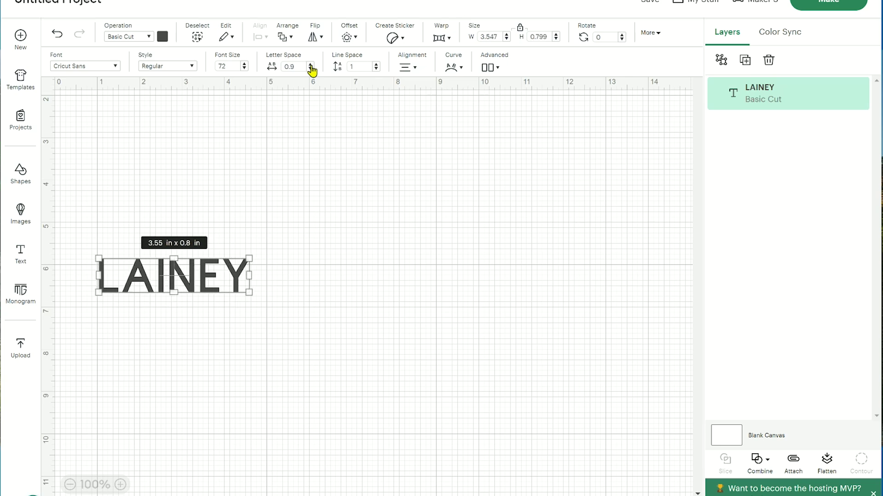
pyautogui.click(310, 65)
pyautogui.click(310, 64)
pyautogui.click(311, 64)
pyautogui.click(311, 65)
pyautogui.click(311, 64)
pyautogui.click(310, 65)
pyautogui.click(311, 64)
pyautogui.click(310, 64)
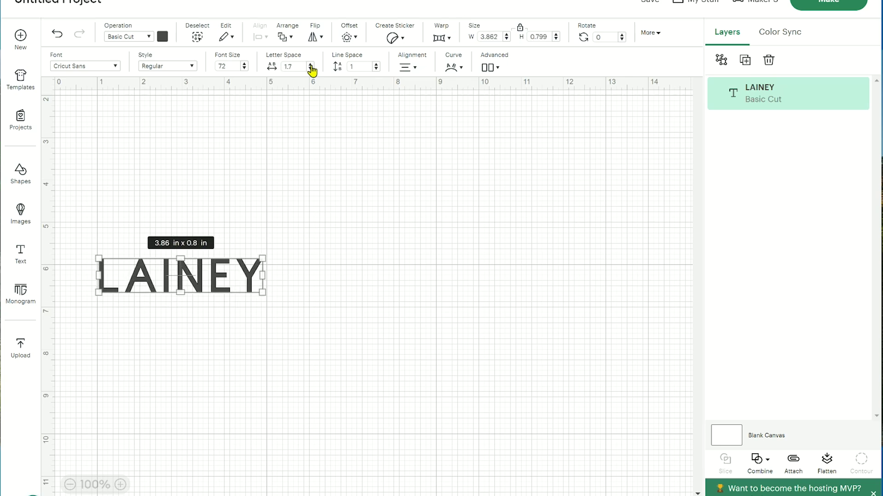
pyautogui.click(311, 64)
pyautogui.click(311, 65)
pyautogui.click(310, 64)
pyautogui.click(310, 64)
pyautogui.click(310, 64)
pyautogui.click(310, 65)
pyautogui.click(311, 64)
pyautogui.click(310, 65)
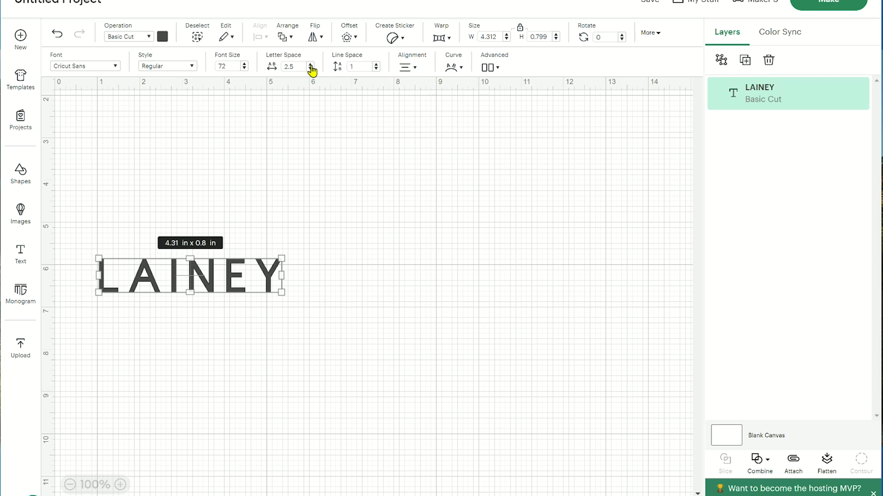
pyautogui.click(310, 65)
pyautogui.click(374, 249)
# Step: Move LAINEY near the top and enlarge it to 10.19 x 1.87 in
pyautogui.moveTo(197, 290); pyautogui.dragTo(366, 156)
pyautogui.moveTo(452, 158); pyautogui.dragTo(583, 208)
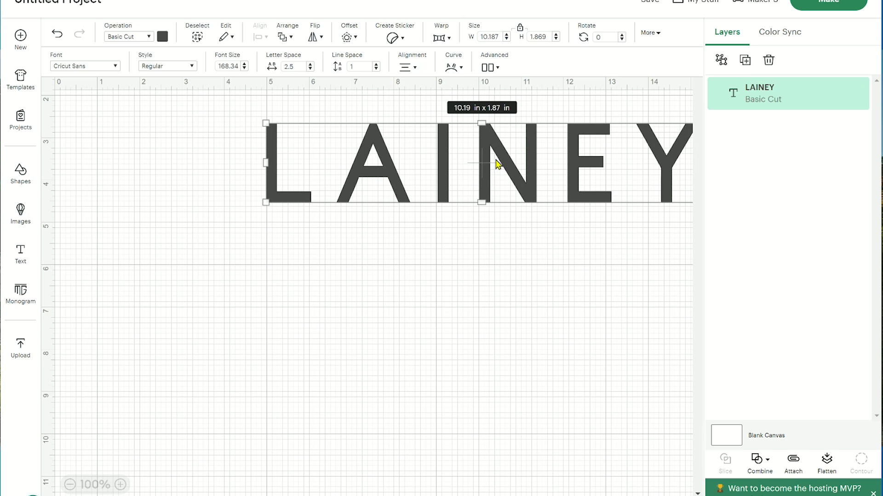
pyautogui.moveTo(497, 166); pyautogui.dragTo(375, 164)
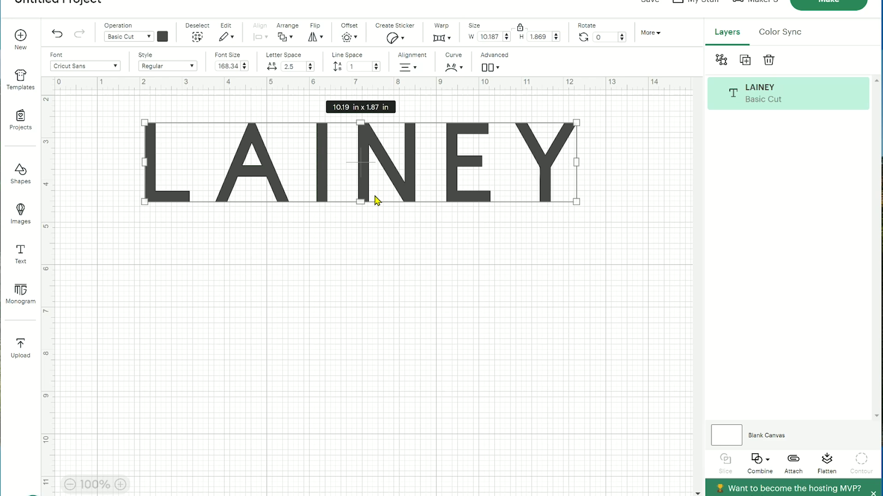
# Step: Duplicate LAINEY twice and stack the two copies in rows below the original
pyautogui.hotkey('ctrl', 'd')
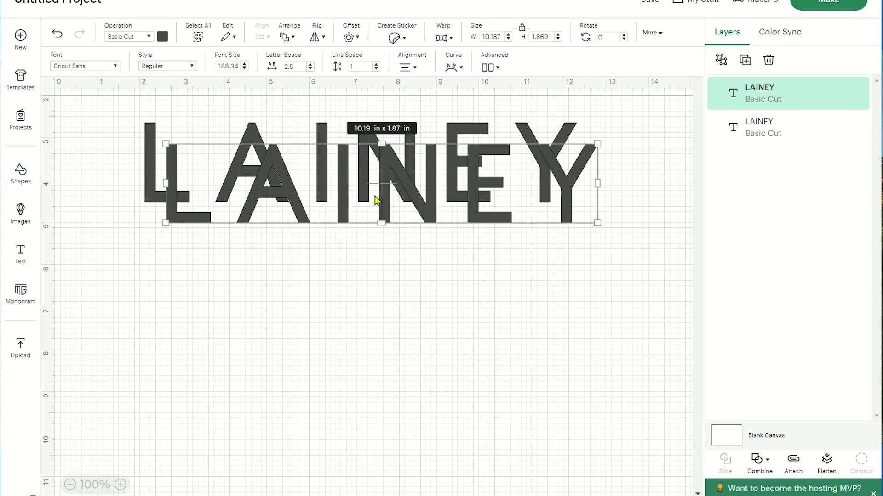
pyautogui.hotkey('ctrl', 'd')
pyautogui.moveTo(379, 201); pyautogui.dragTo(337, 485)
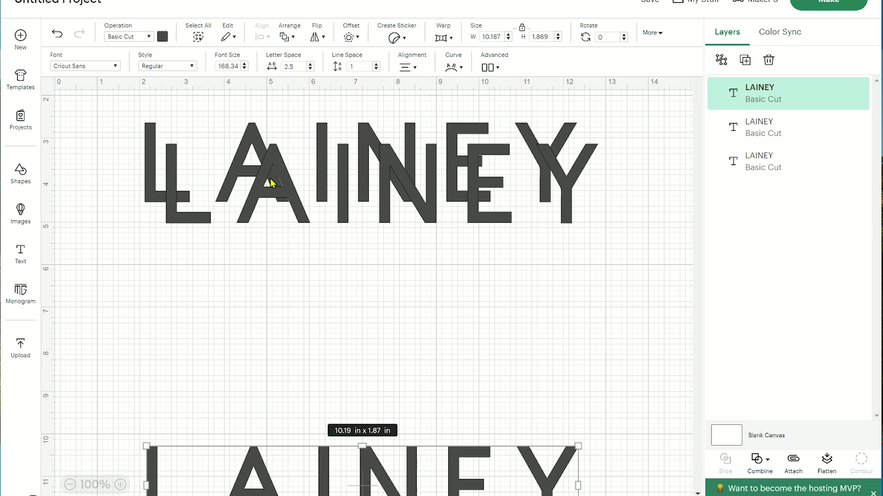
pyautogui.moveTo(256, 204); pyautogui.dragTo(228, 294)
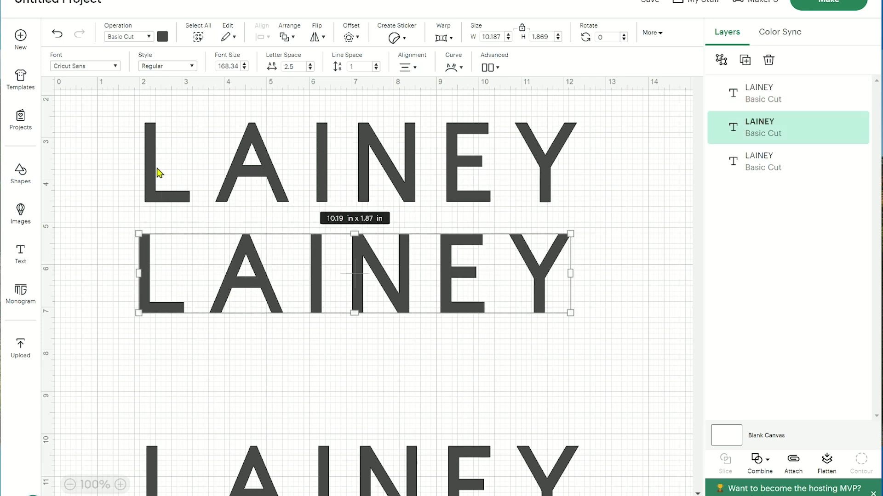
# Step: Colour the middle LAINEY dark purple and the top copy light purple
pyautogui.click(163, 37)
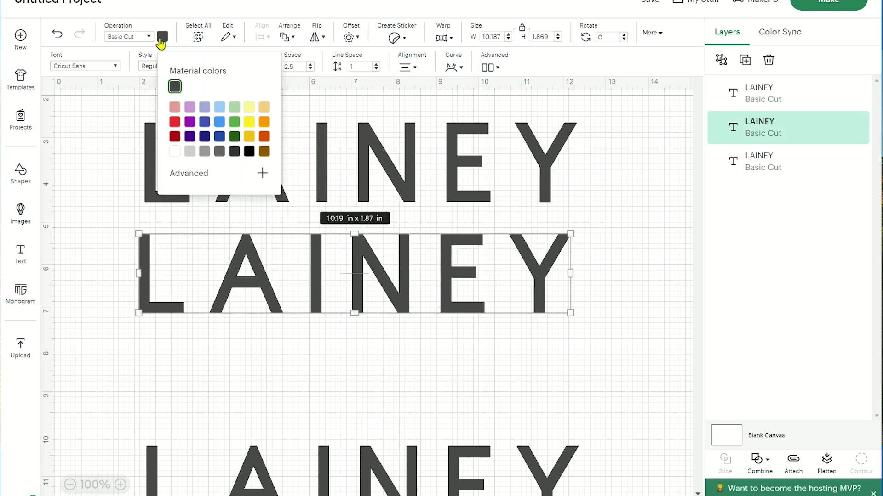
pyautogui.click(189, 122)
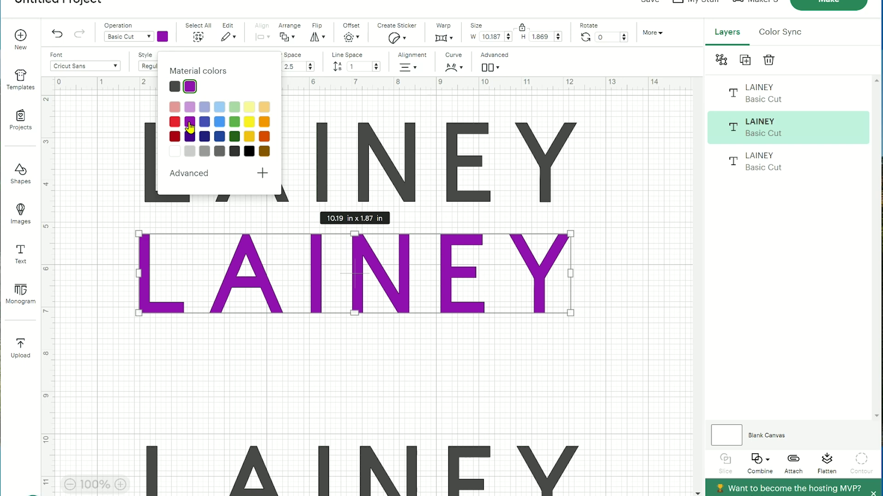
pyautogui.click(324, 174)
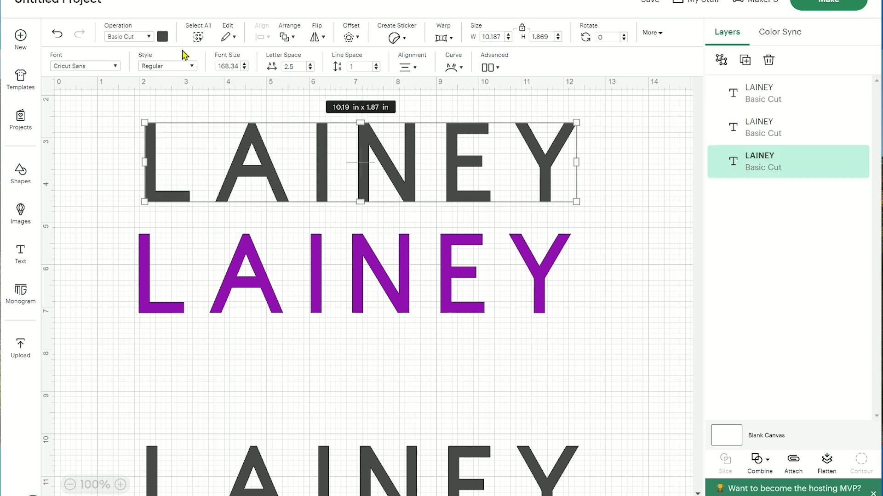
pyautogui.click(162, 37)
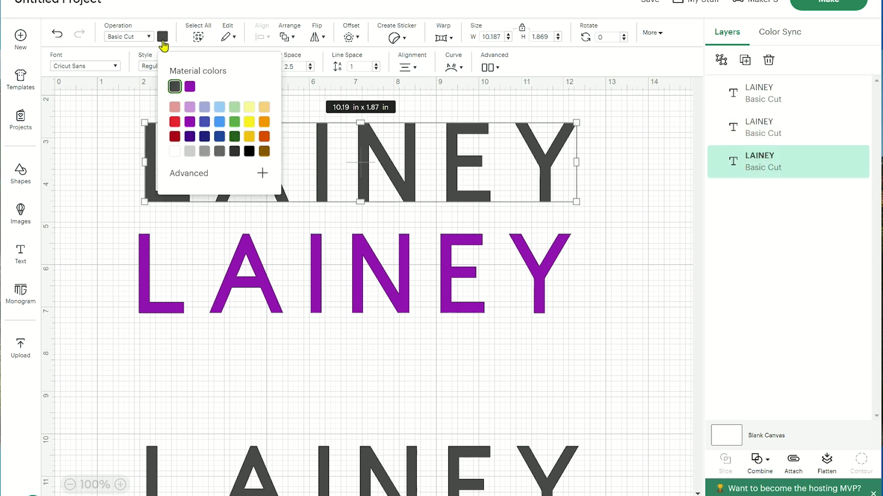
pyautogui.click(190, 110)
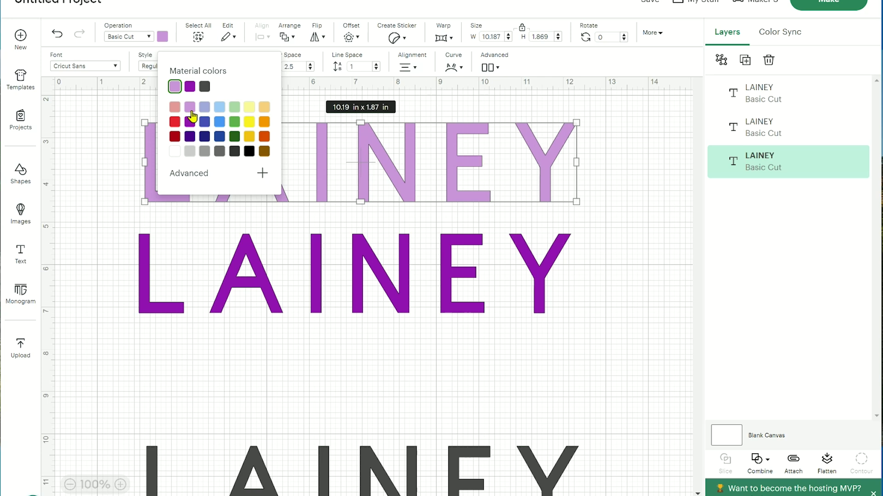
pyautogui.click(366, 363)
pyautogui.click(325, 259)
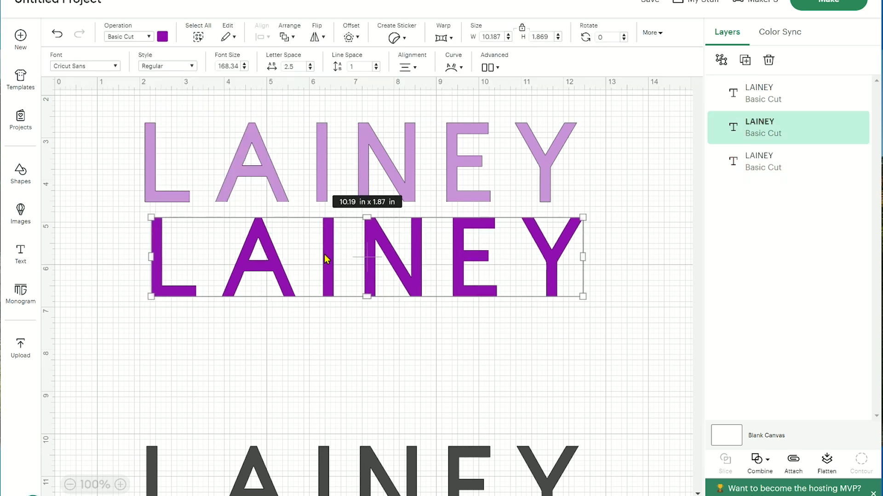
pyautogui.click(301, 178)
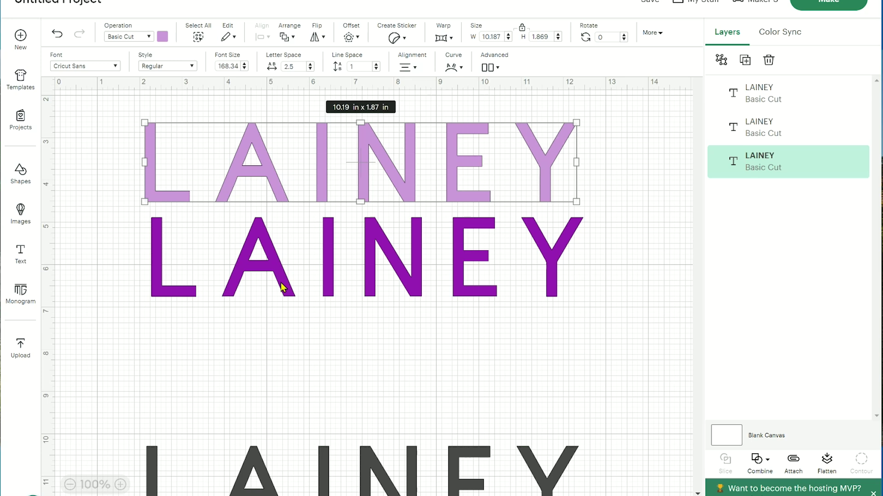
# Step: Overlay the dark purple LAINEY on the light copy, nudged slightly left to reveal a shadow edge
pyautogui.moveTo(283, 269); pyautogui.dragTo(274, 235)
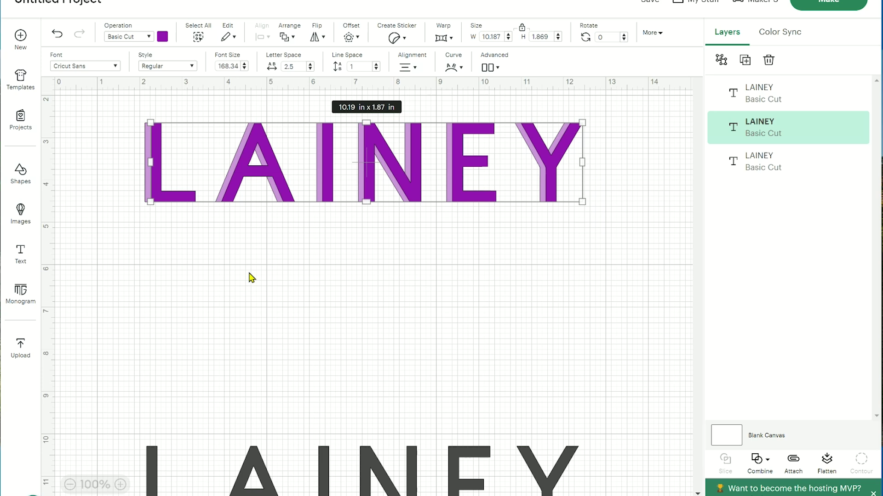
pyautogui.click(169, 234)
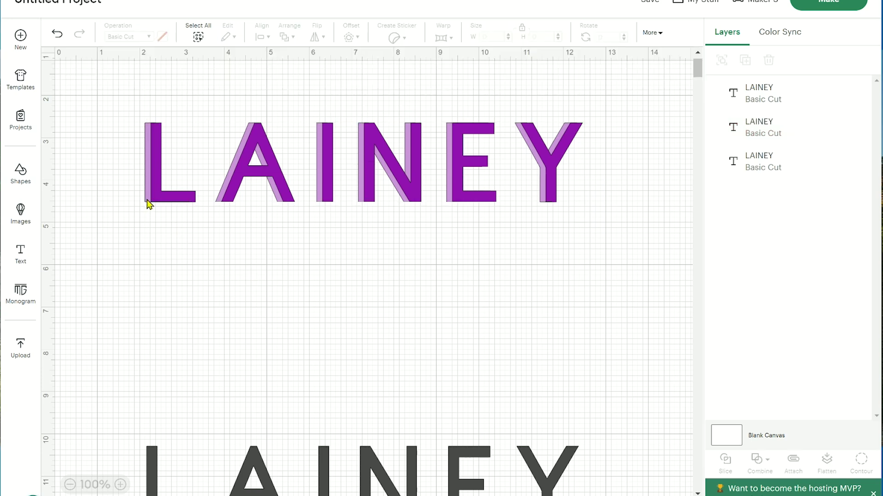
pyautogui.moveTo(157, 199); pyautogui.dragTo(147, 200)
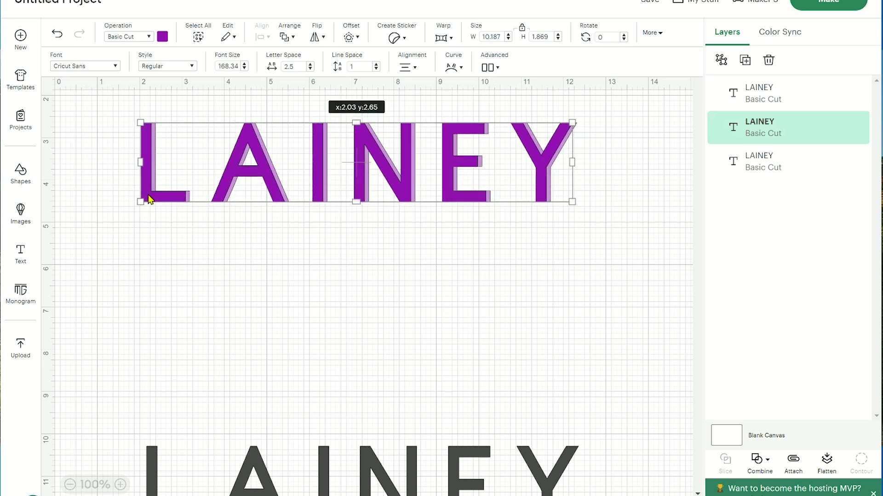
pyautogui.click(191, 282)
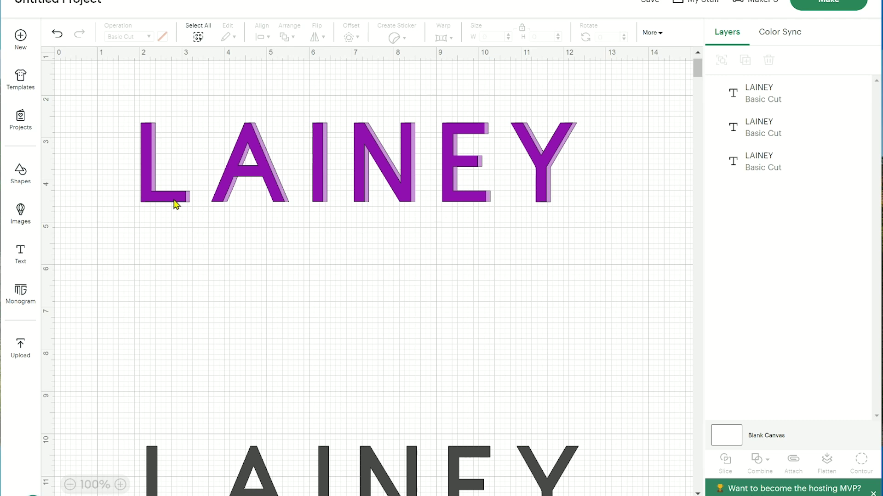
pyautogui.click(174, 204)
pyautogui.moveTo(174, 204)
pyautogui.mouseDown()
pyautogui.moveTo(166, 204)
pyautogui.moveTo(174, 202)
pyautogui.mouseUp()
pyautogui.click(188, 292)
# Step: Select both overlapping LAINEY layers and apply Align Bottom
pyautogui.moveTo(139, 223); pyautogui.dragTo(224, 143)
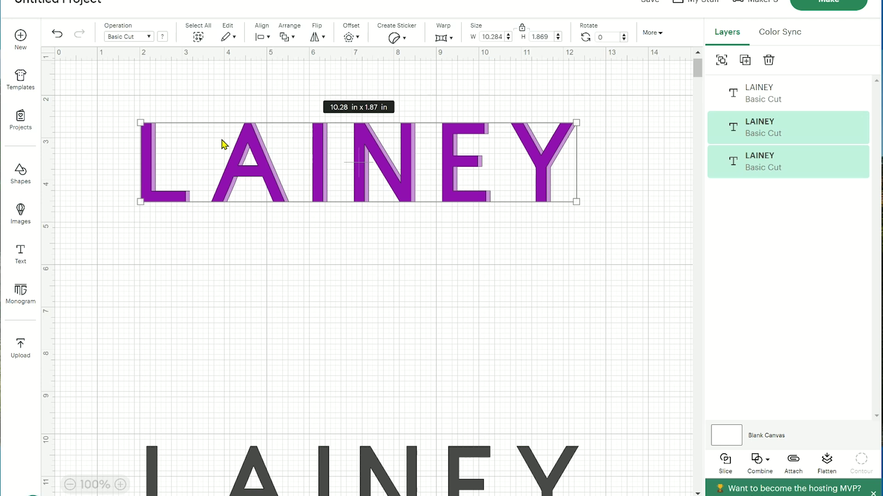
pyautogui.click(264, 45)
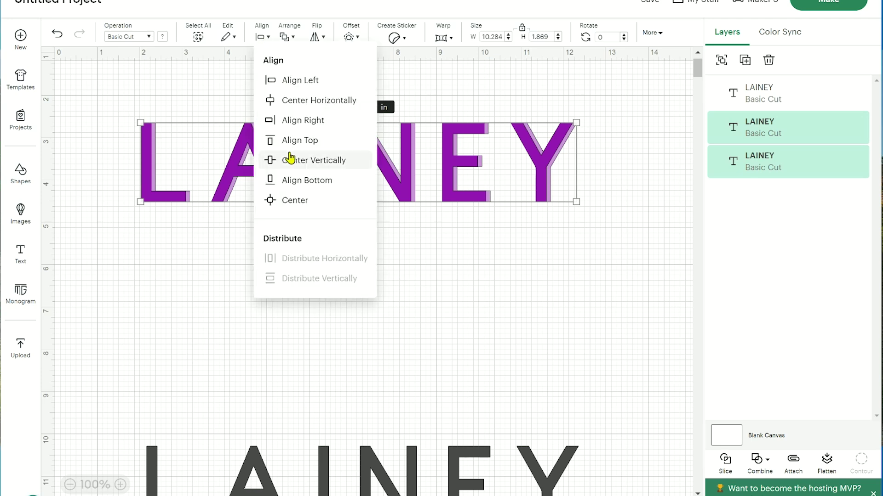
pyautogui.click(290, 182)
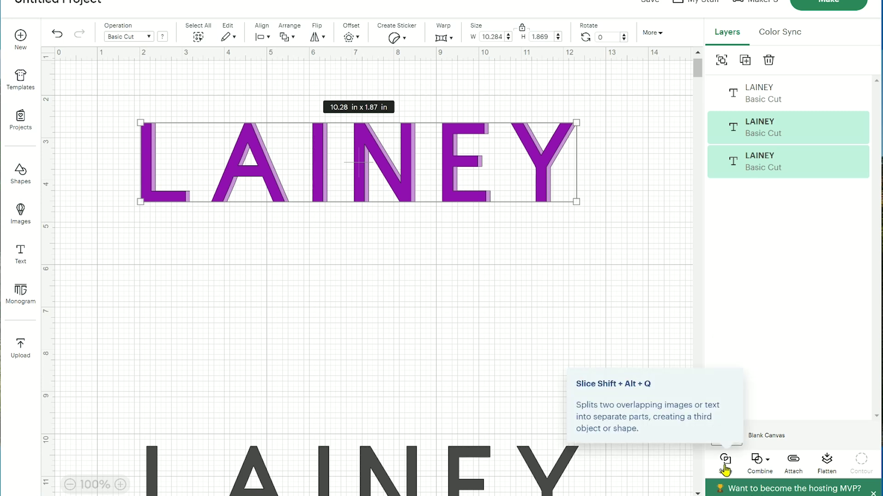
# Step: Slice the LAINEY pair, pull the pieces apart, and delete all but the lavender shadow slivers
pyautogui.click(725, 468)
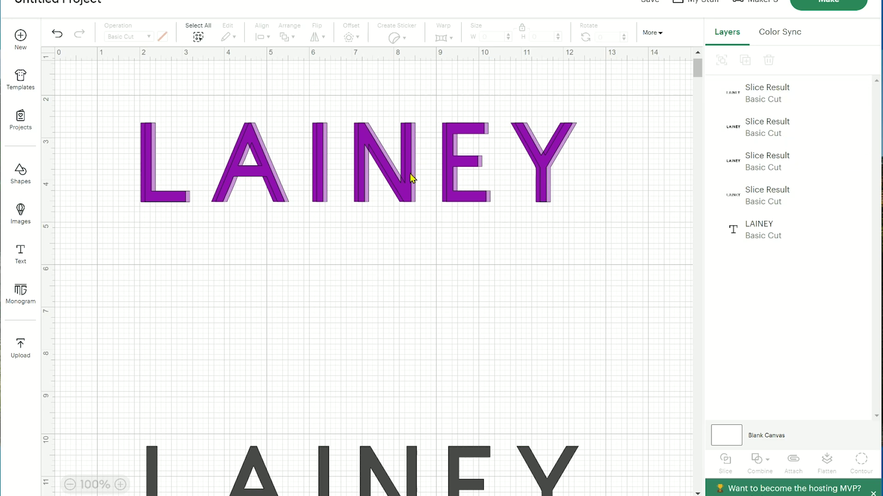
pyautogui.moveTo(414, 174); pyautogui.dragTo(404, 322)
pyautogui.moveTo(408, 177); pyautogui.dragTo(418, 315)
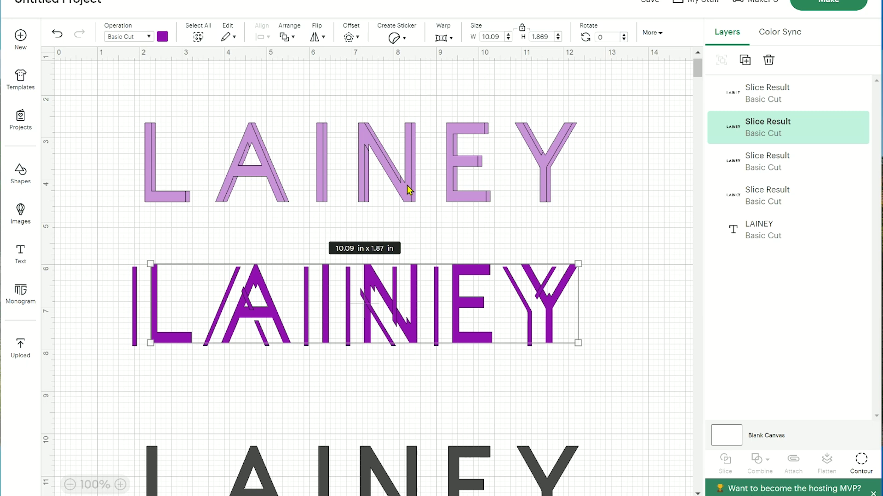
pyautogui.moveTo(411, 220); pyautogui.dragTo(416, 345)
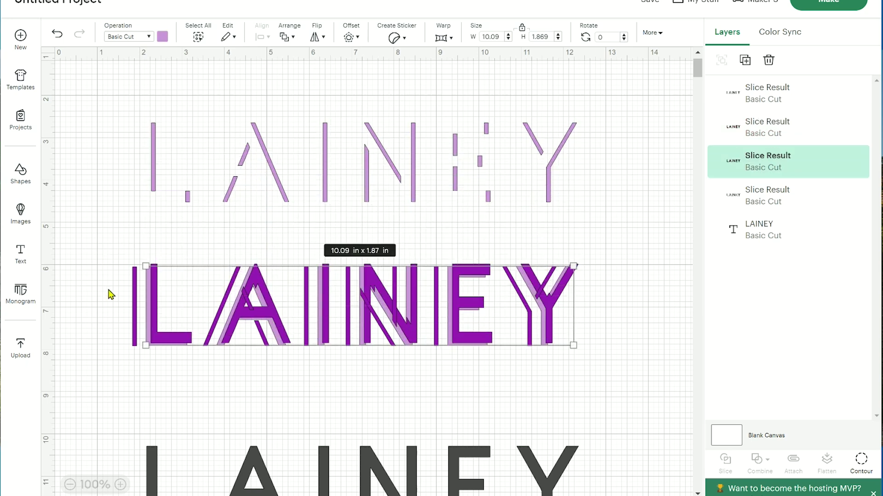
pyautogui.moveTo(106, 288); pyautogui.dragTo(286, 322)
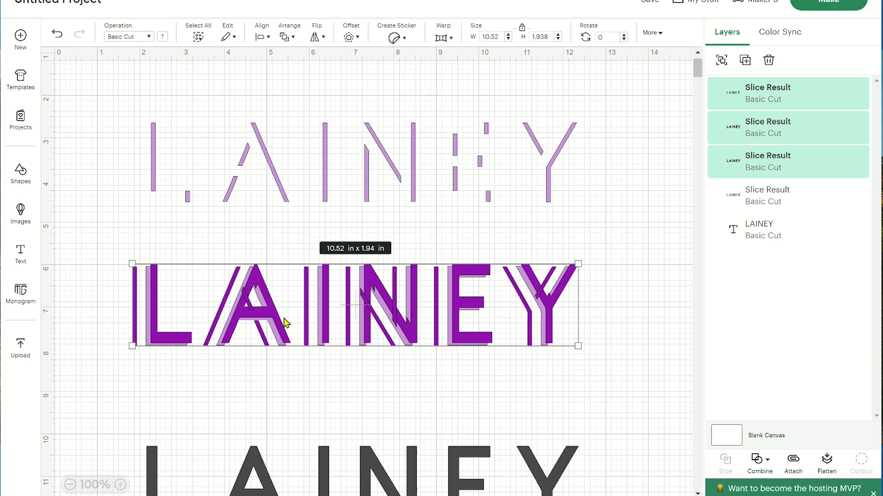
pyautogui.press('Delete')
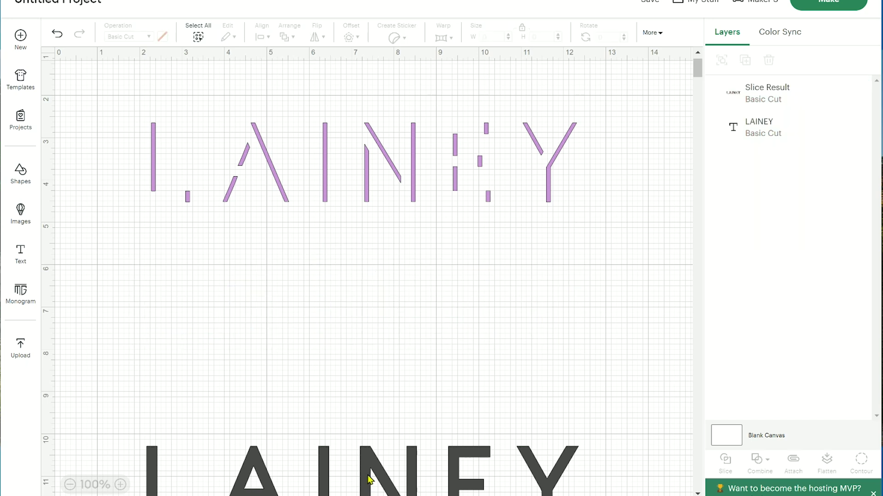
# Step: Recolour the grey LAINEY dark purple and place it over the lavender shadow slivers
pyautogui.moveTo(366, 478); pyautogui.dragTo(360, 267)
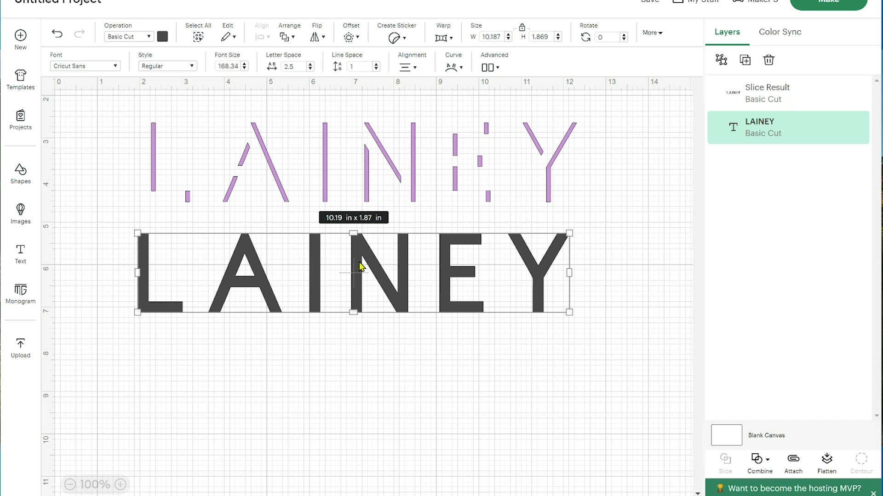
pyautogui.click(164, 38)
pyautogui.click(189, 122)
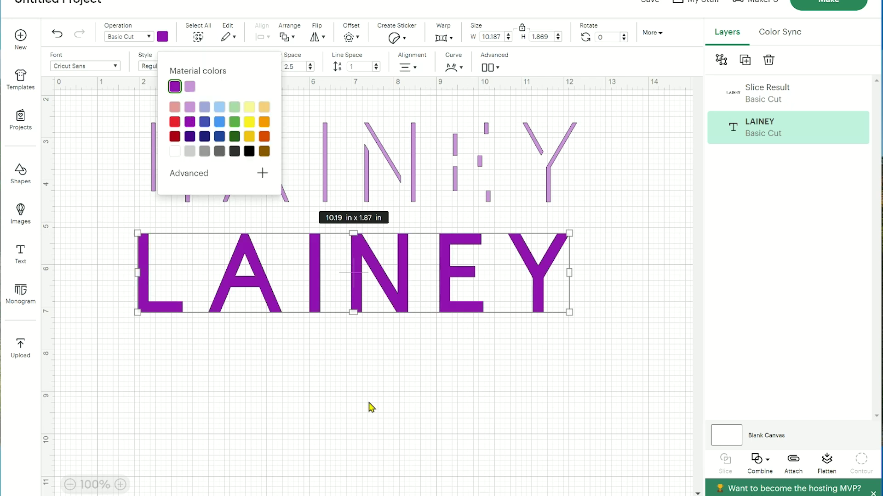
pyautogui.click(374, 323)
pyautogui.moveTo(356, 299); pyautogui.dragTo(364, 189)
pyautogui.click(338, 249)
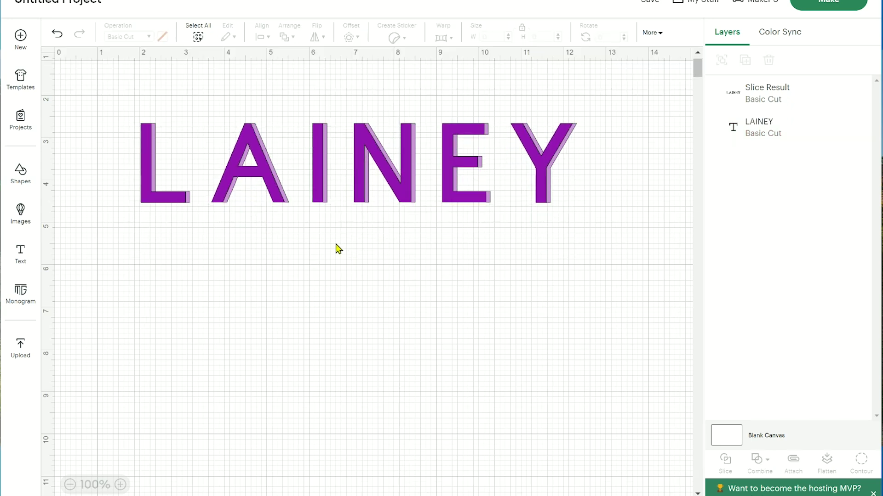